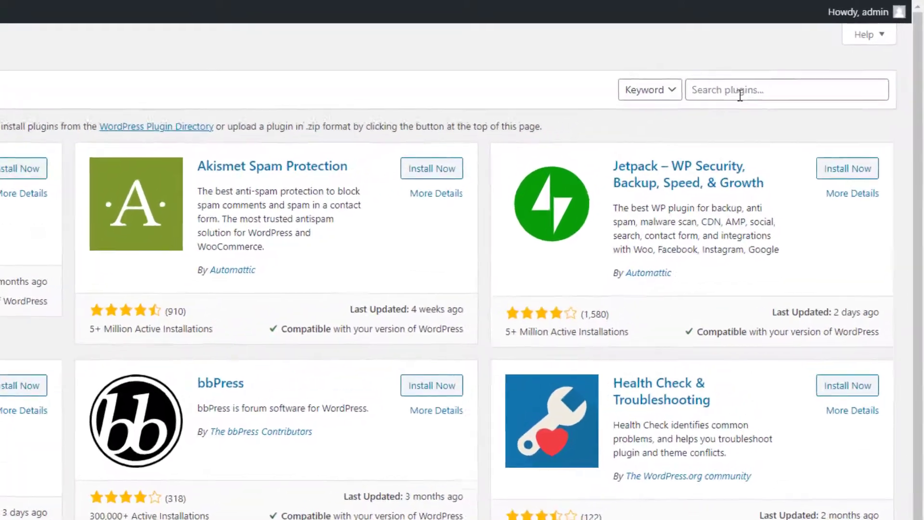
- Find 'Image Gallery – Lightbox Gallery' by searching 'image gallery', then install and activate it
{"action": "left_click", "coordinate": [805, 59]}
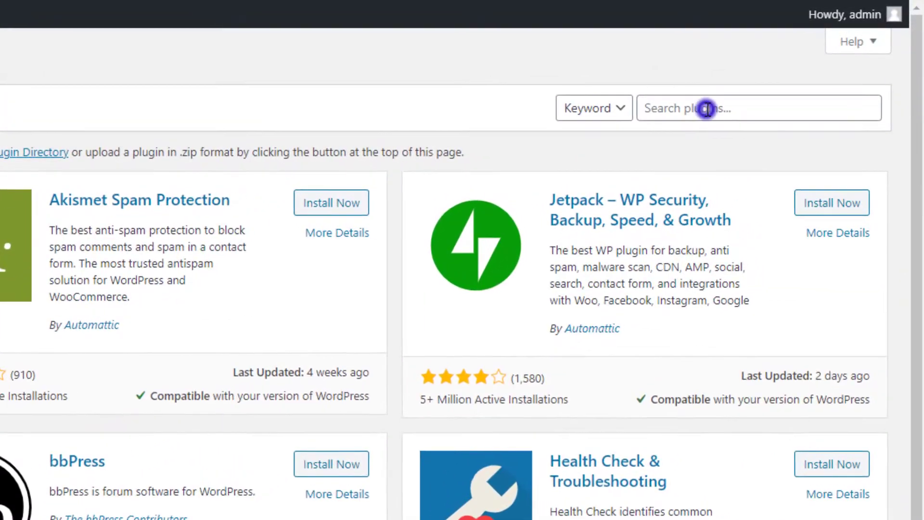
{"action": "type", "text": "image"}
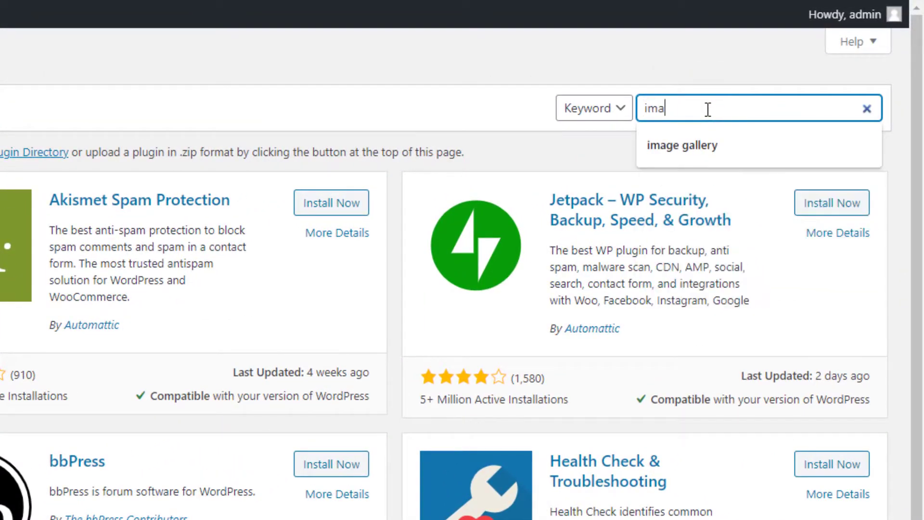
{"action": "type", "text": " galler"}
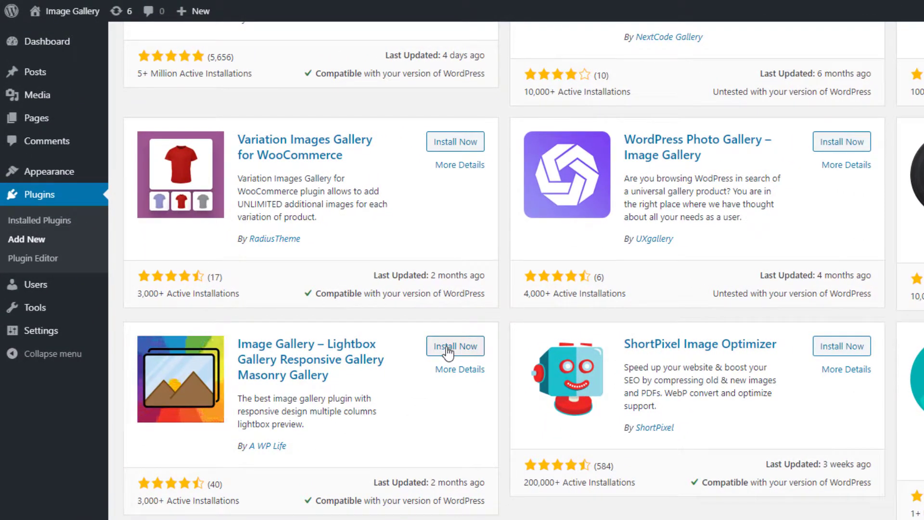
{"action": "left_click", "coordinate": [447, 349]}
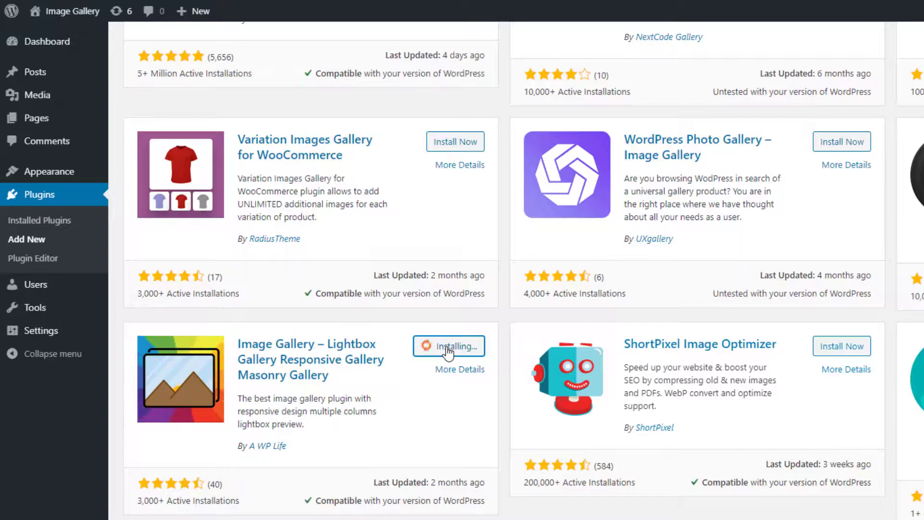
{"action": "left_click", "coordinate": [448, 351]}
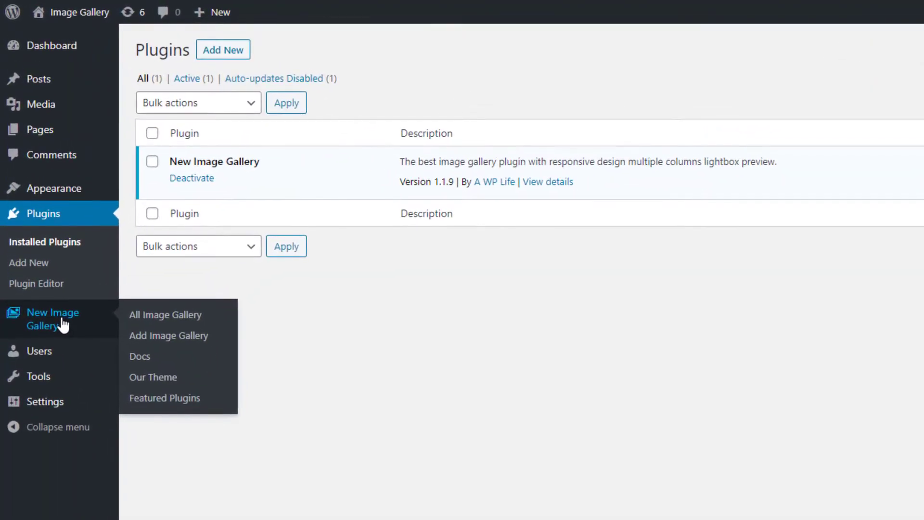
- Start a new gallery from Add Image Gallery and title it 'Image Gallery'
{"action": "left_click", "coordinate": [156, 337]}
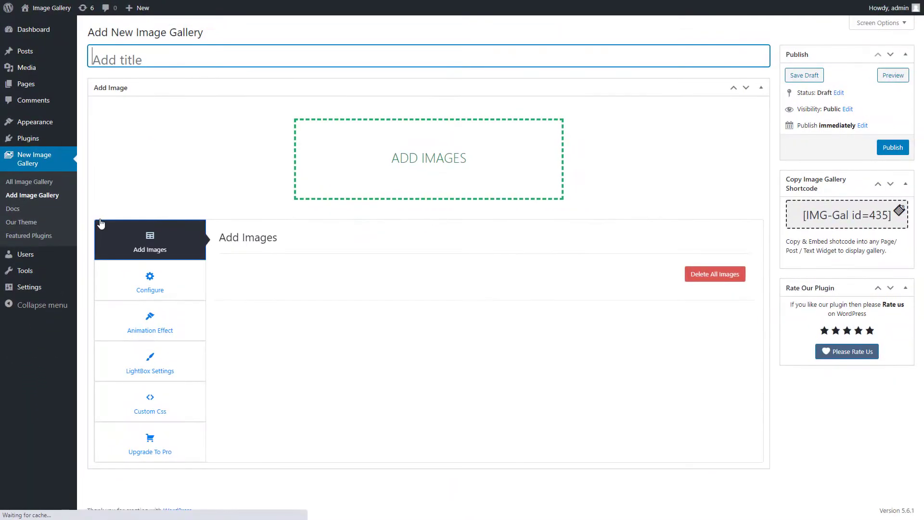
{"action": "left_click", "coordinate": [183, 48]}
{"action": "type", "text": "Image Gallery"}
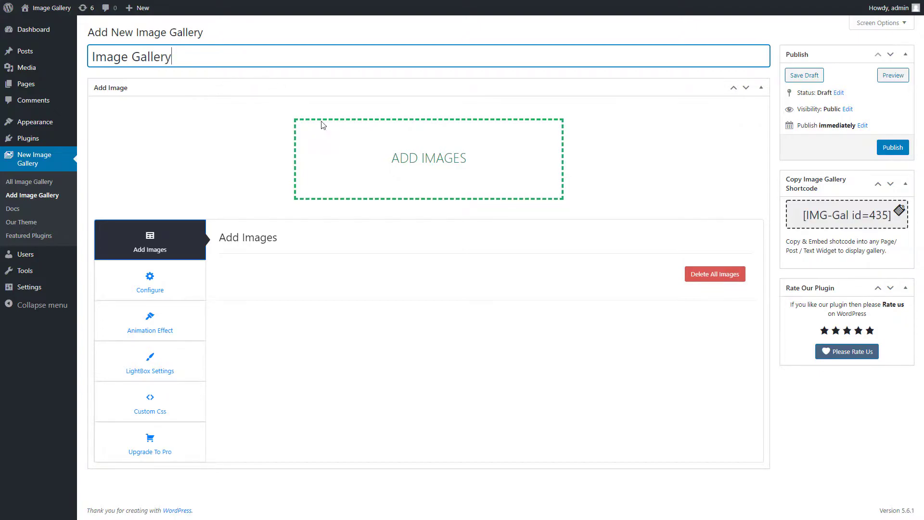
- Upload all twenty-one photos, Adventure.jpeg through woman-with-shopping-bags.jpg, and add them to the gallery
{"action": "left_click", "coordinate": [352, 154]}
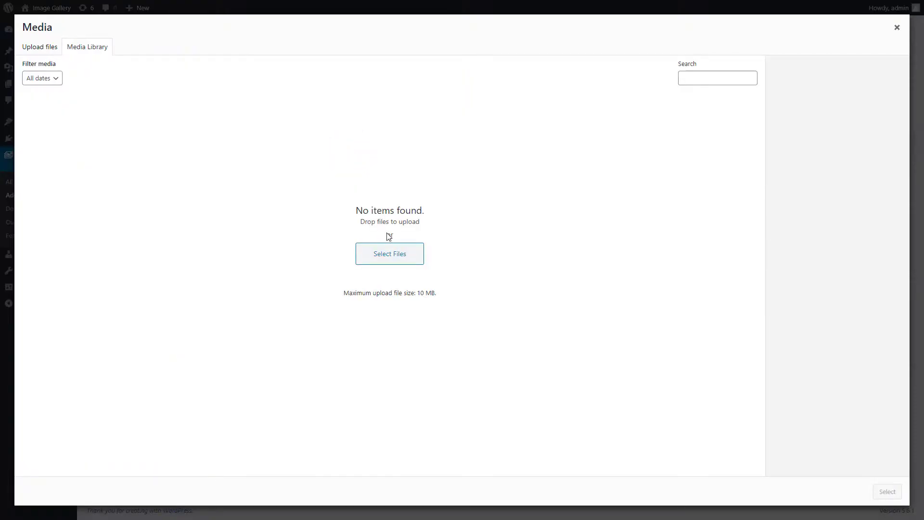
{"action": "left_click", "coordinate": [390, 253]}
{"action": "left_click", "coordinate": [112, 87]}
{"action": "left_click", "coordinate": [605, 163], "text": "shift"}
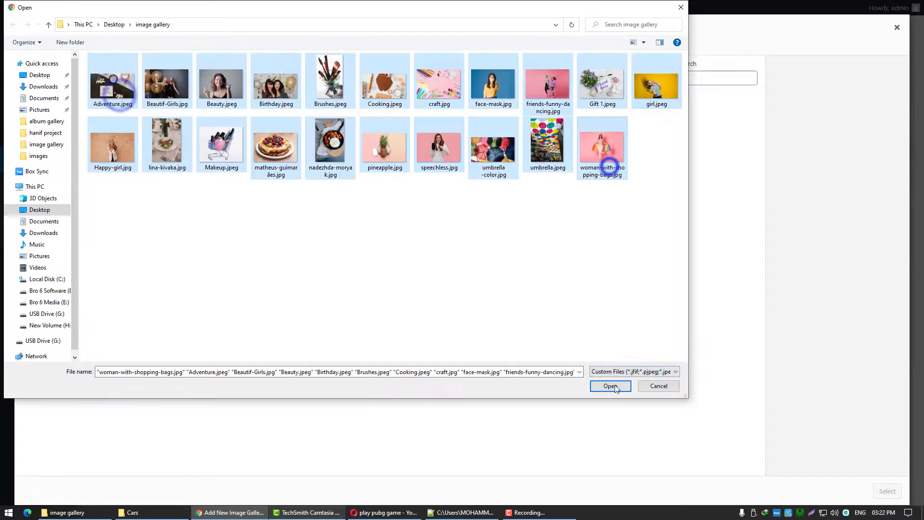
{"action": "left_click", "coordinate": [611, 385]}
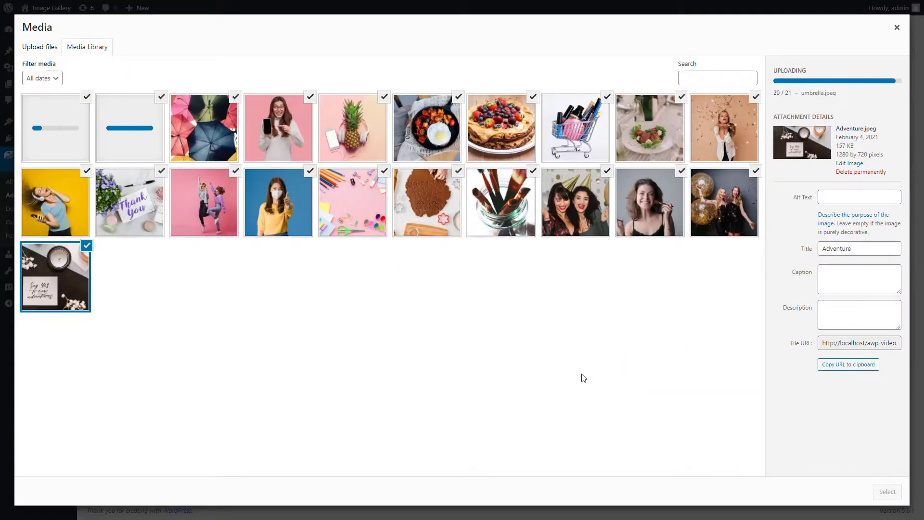
{"action": "left_click", "coordinate": [890, 493]}
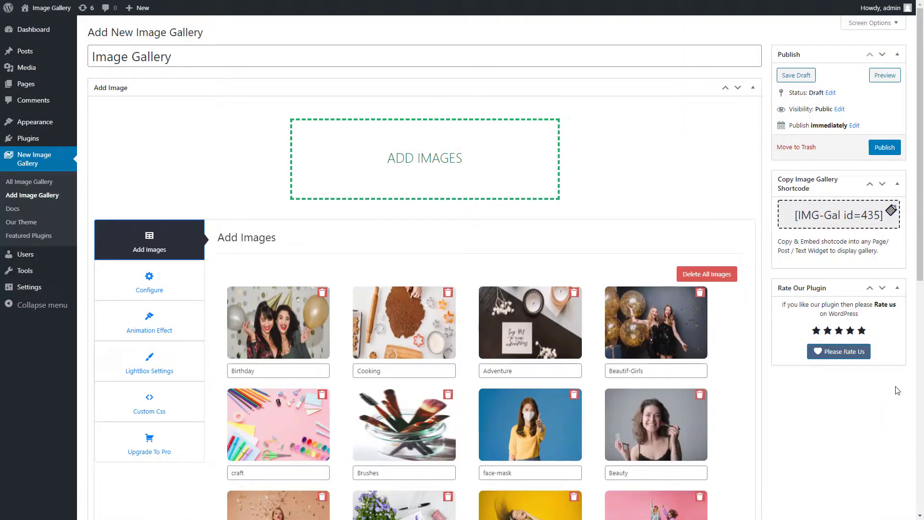
{"action": "scroll", "coordinate": [895, 389], "scroll_direction": "down", "scroll_amount": 3}
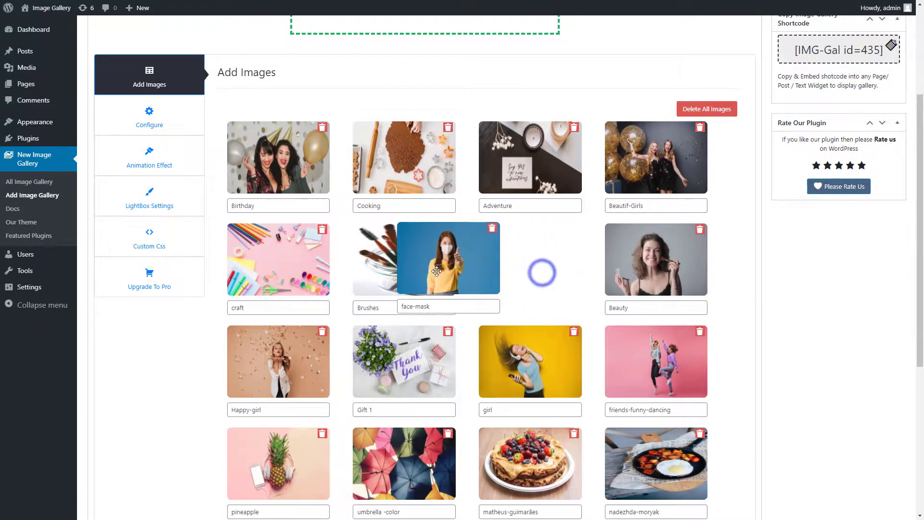
- Move face-mask before Brushes and the umbrella photo into row three, then publish
{"action": "left_click_drag", "start_coordinate": [534, 272], "coordinate": [405, 260]}
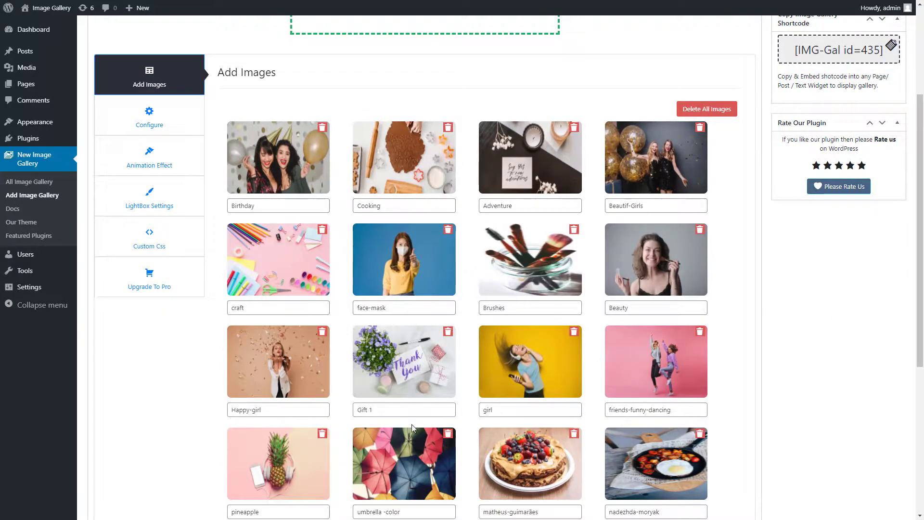
{"action": "left_click_drag", "start_coordinate": [416, 444], "coordinate": [518, 341]}
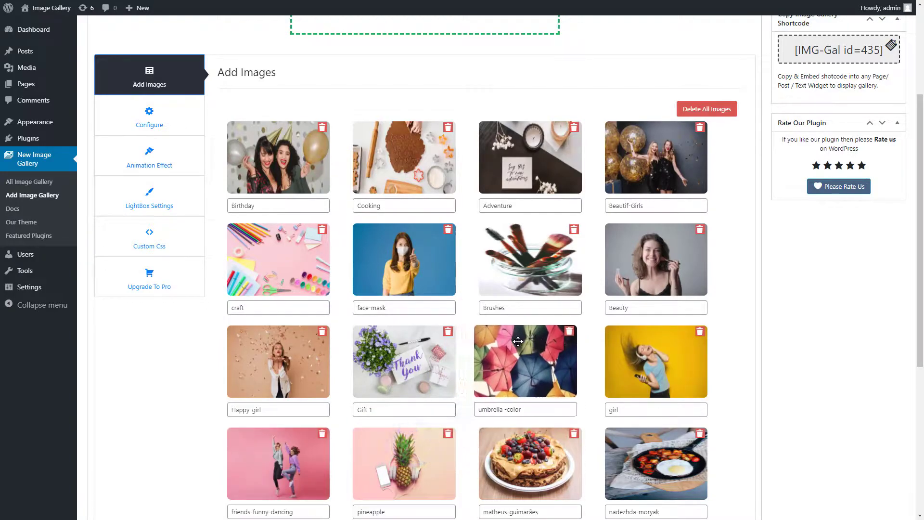
{"action": "left_click_drag", "start_coordinate": [918, 361], "coordinate": [920, 199]}
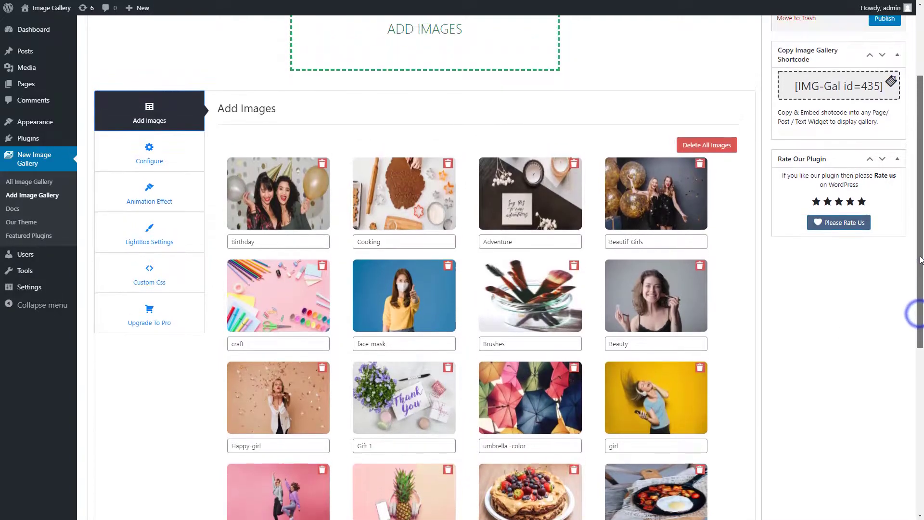
{"action": "left_click", "coordinate": [879, 148]}
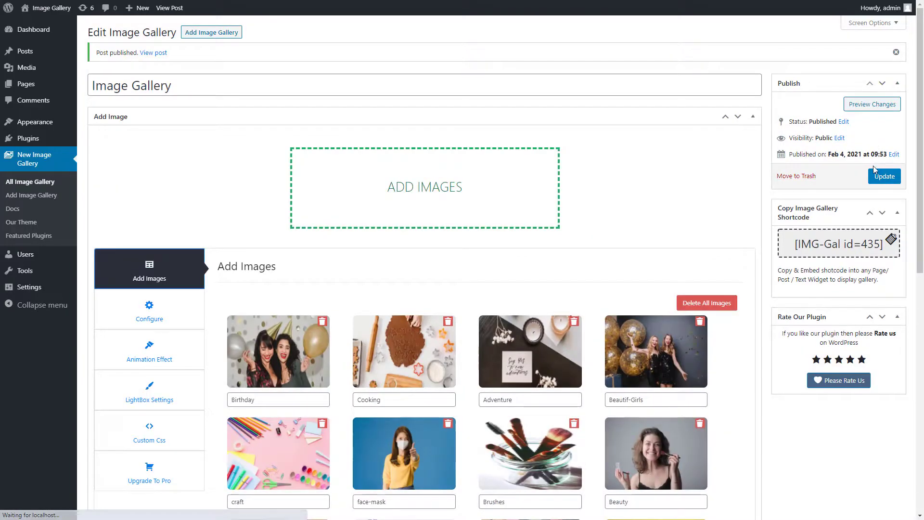
- Copy the [IMG-Gal id=435] shortcode from the Copy Image Gallery Shortcode box
{"action": "left_click", "coordinate": [892, 245]}
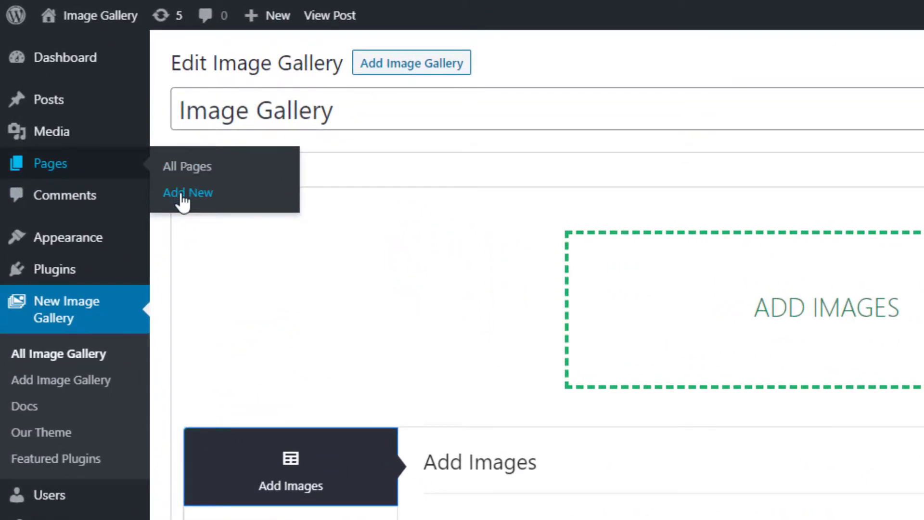
- Publish a new page titled 'New Image Gallery' with the pasted gallery shortcode in its body
{"action": "left_click", "coordinate": [183, 201]}
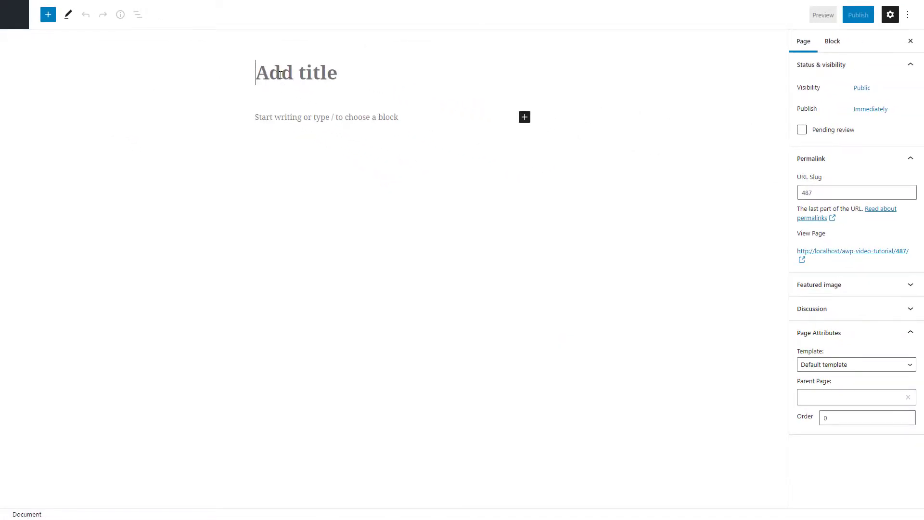
{"action": "left_click", "coordinate": [279, 74]}
{"action": "type", "text": "New Im"}
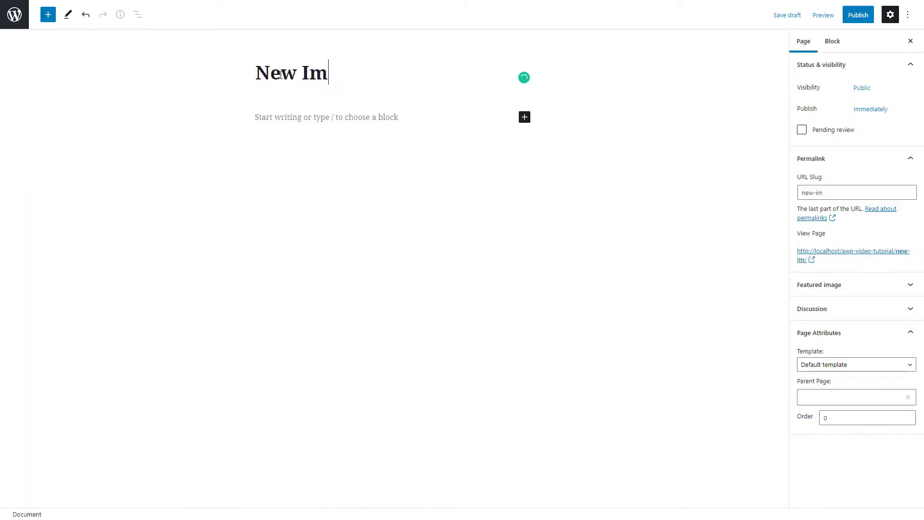
{"action": "type", "text": "age Gallery"}
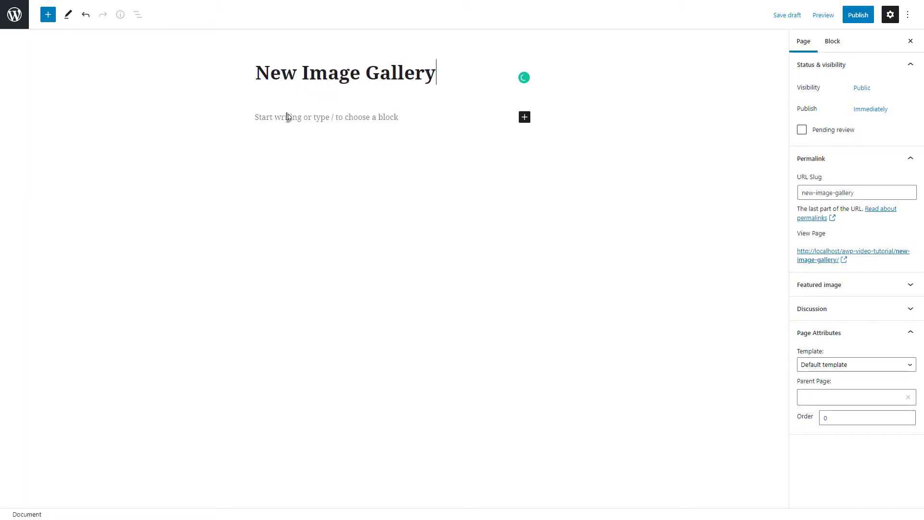
{"action": "left_click", "coordinate": [288, 118]}
{"action": "right_click", "coordinate": [287, 119]}
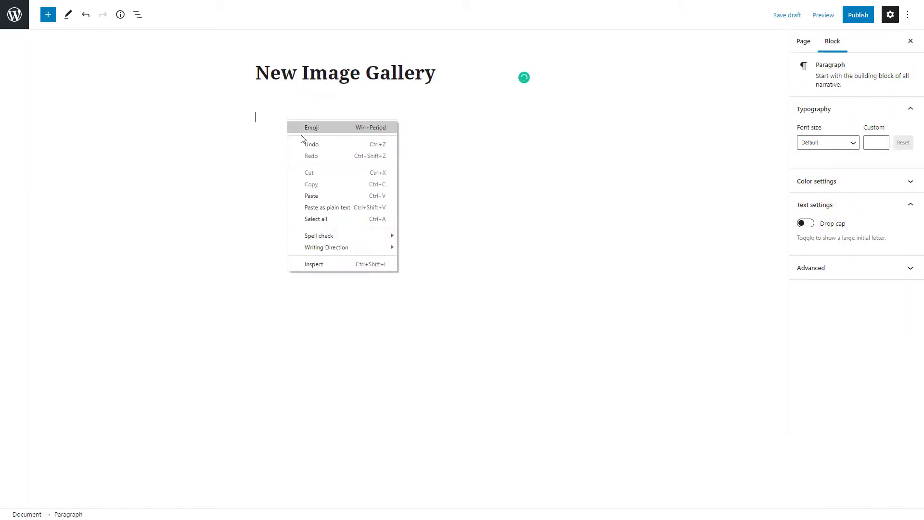
{"action": "left_click", "coordinate": [326, 195]}
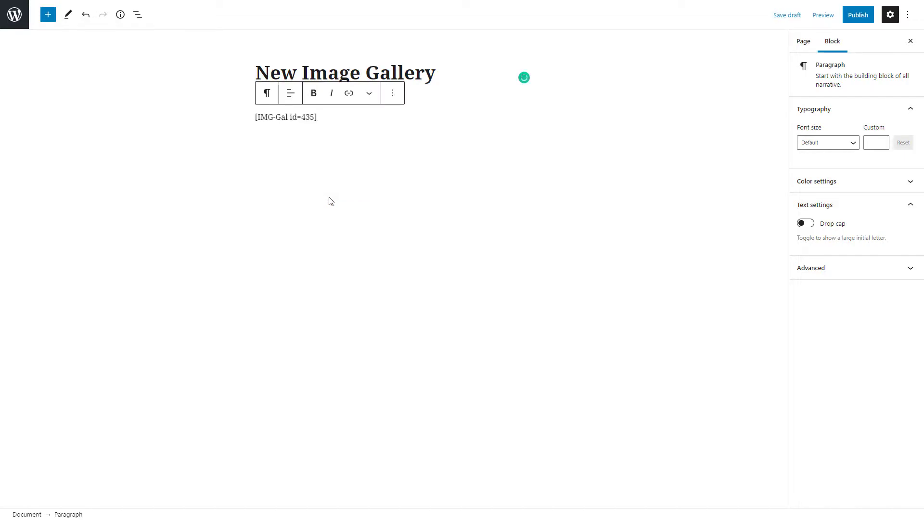
{"action": "left_click", "coordinate": [858, 18]}
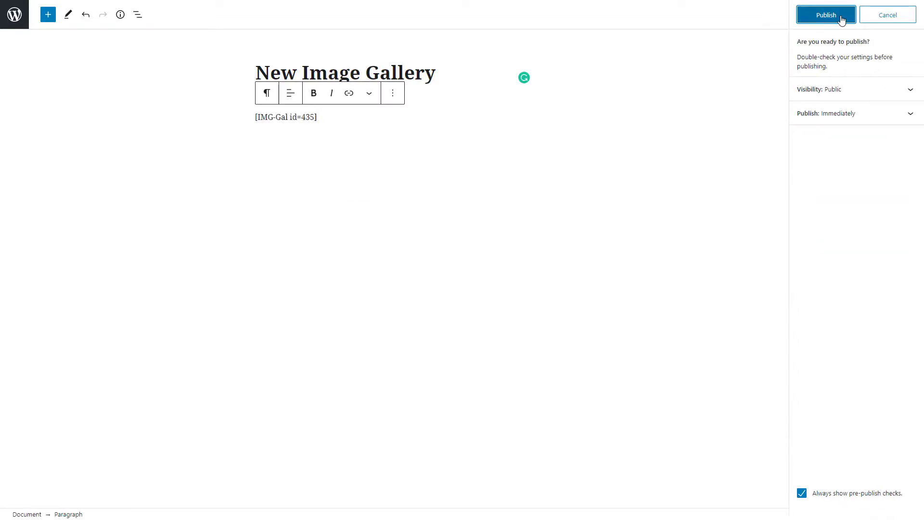
{"action": "left_click", "coordinate": [840, 20]}
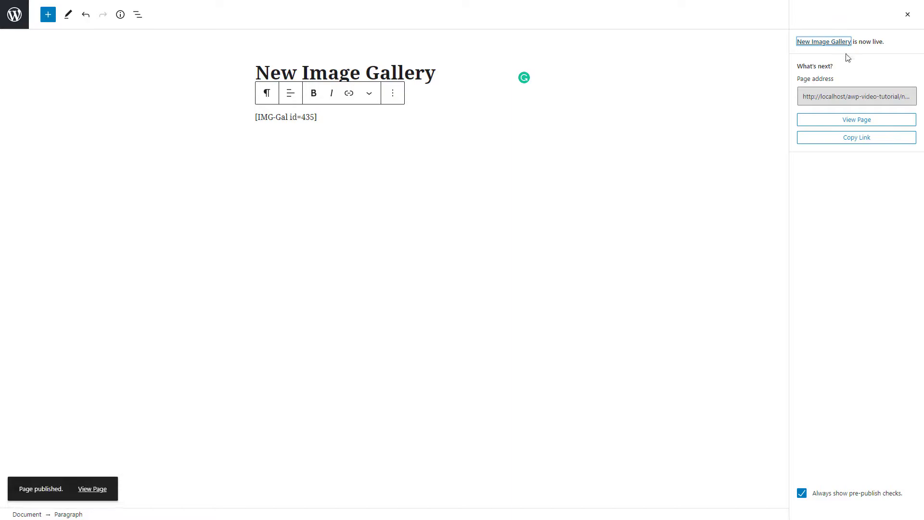
- On the live page, preview the Gift 1, Girl and Cooking photos in the lightbox
{"action": "left_click", "coordinate": [859, 118]}
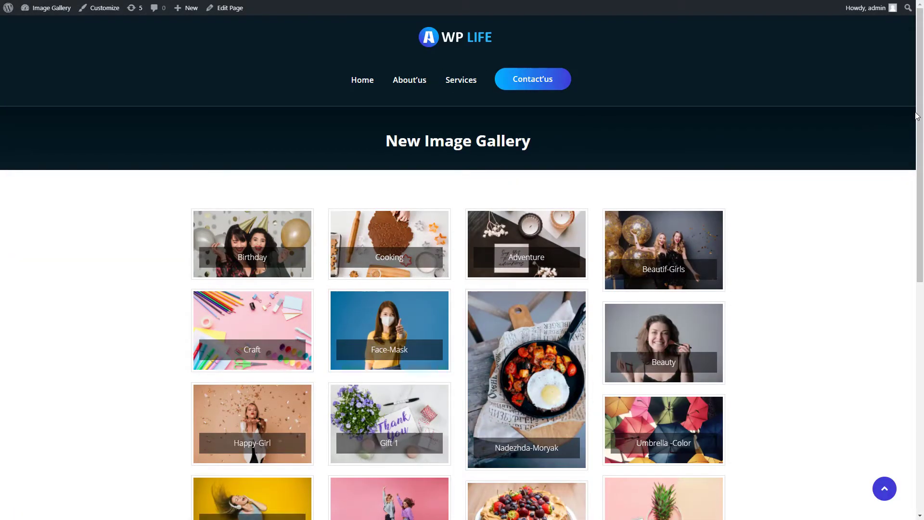
{"action": "scroll", "coordinate": [918, 180], "scroll_direction": "down", "scroll_amount": 3}
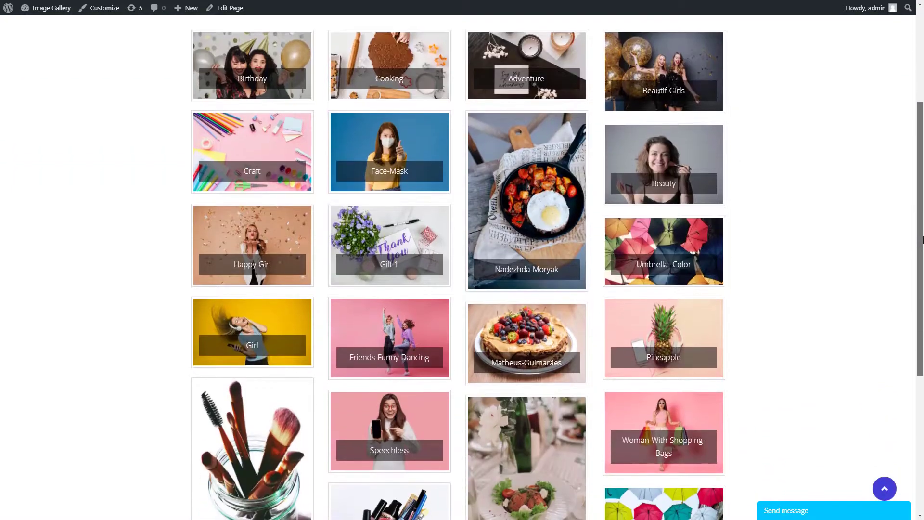
{"action": "left_click", "coordinate": [402, 237]}
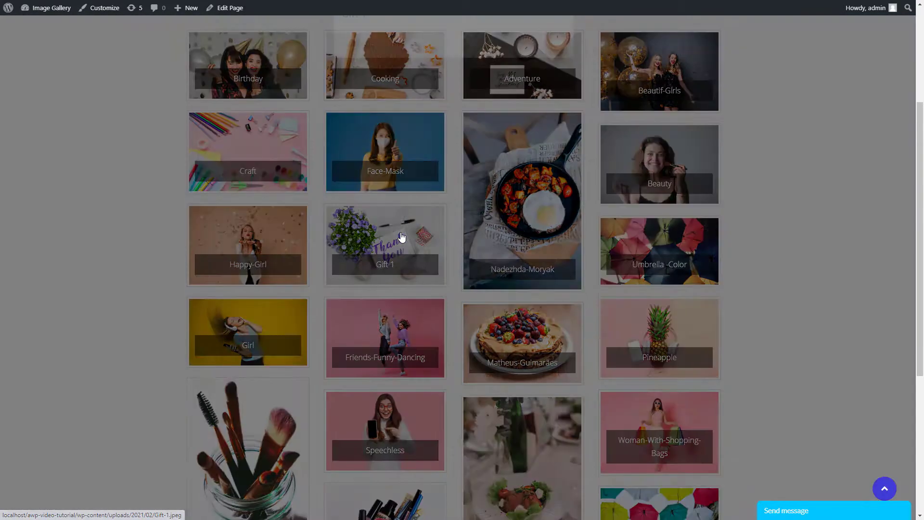
{"action": "left_click", "coordinate": [771, 288]}
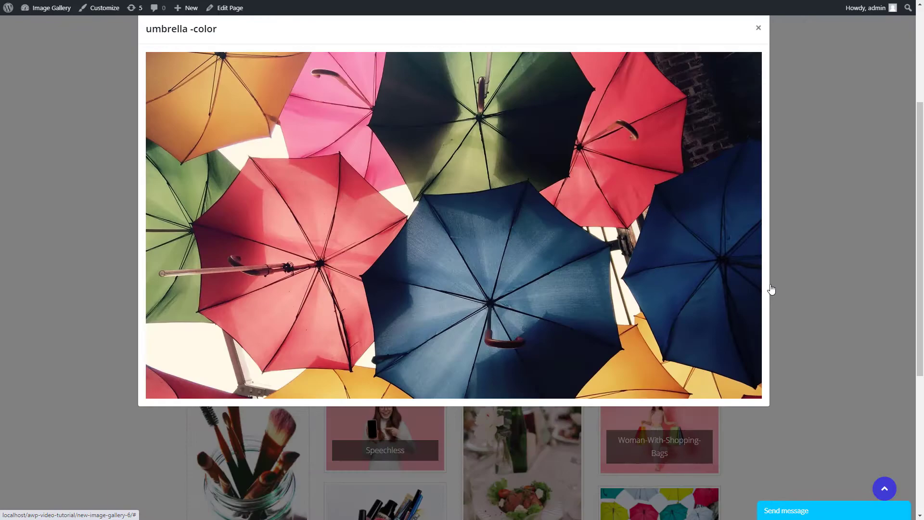
{"action": "left_click", "coordinate": [757, 32]}
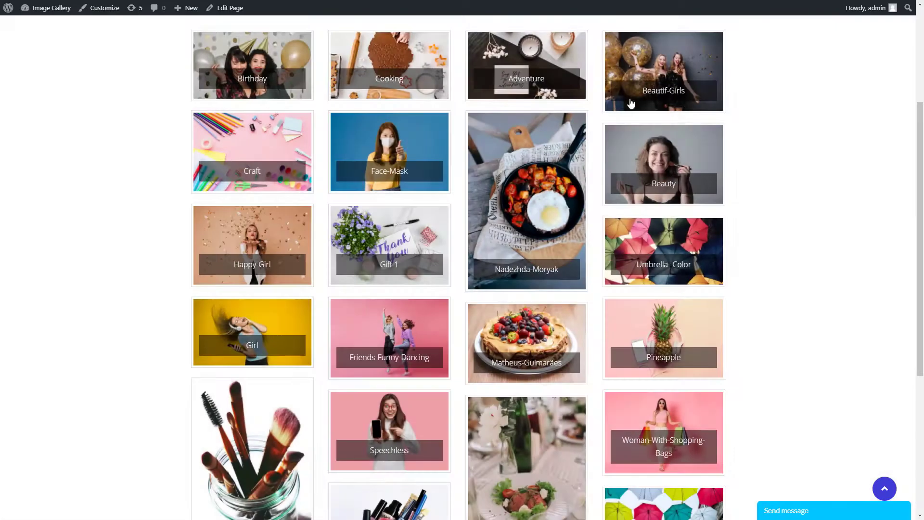
{"action": "left_click", "coordinate": [247, 326]}
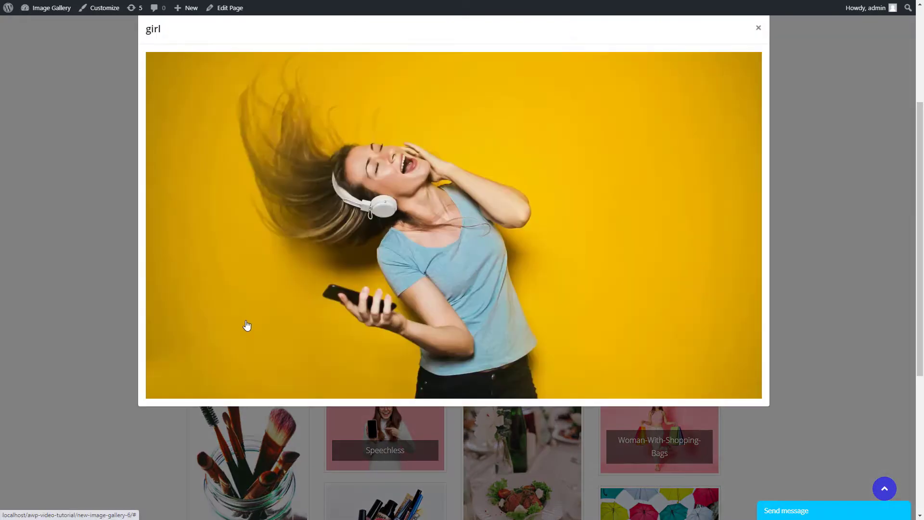
{"action": "left_click", "coordinate": [757, 29]}
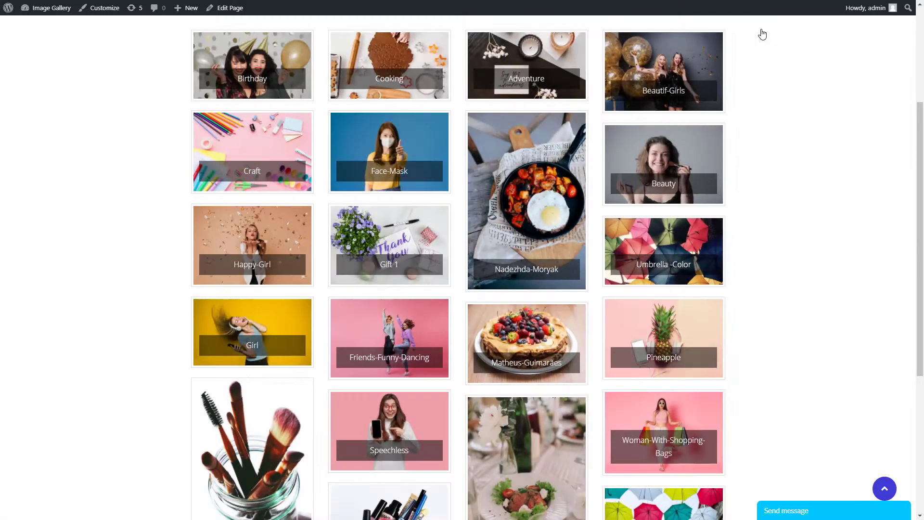
{"action": "left_click", "coordinate": [407, 56]}
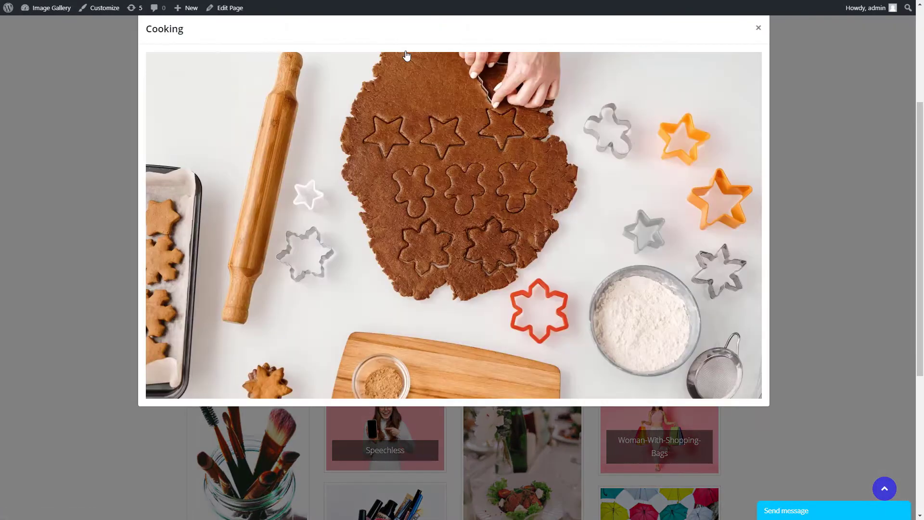
{"action": "left_click", "coordinate": [756, 28]}
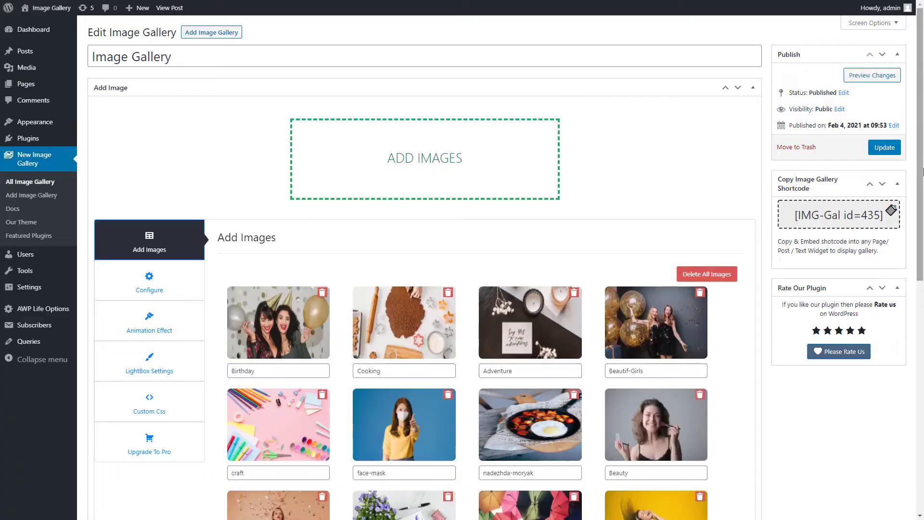
{"action": "left_click_drag", "start_coordinate": [921, 163], "coordinate": [921, 265]}
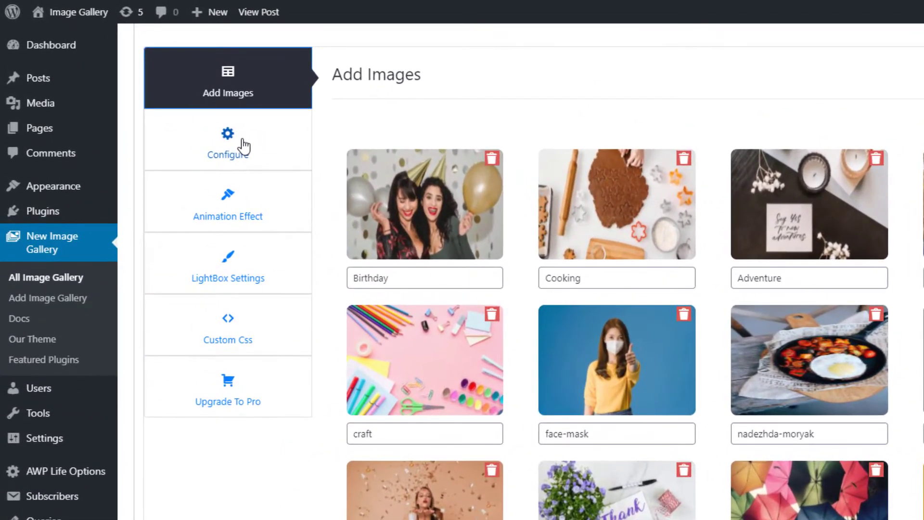
- Set the Gallery Thumbnail Size to Full Size 1280 × 720 in the Configure settings
{"action": "left_click", "coordinate": [243, 142]}
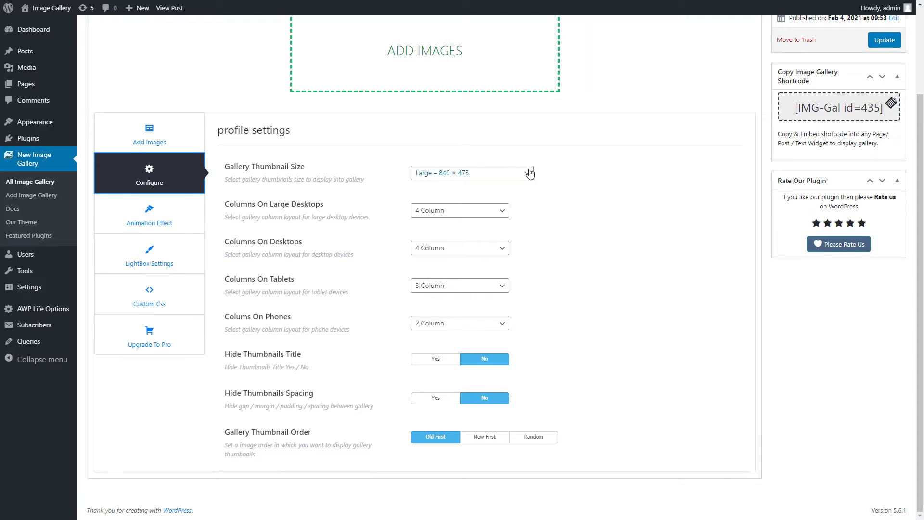
{"action": "left_click", "coordinate": [529, 174]}
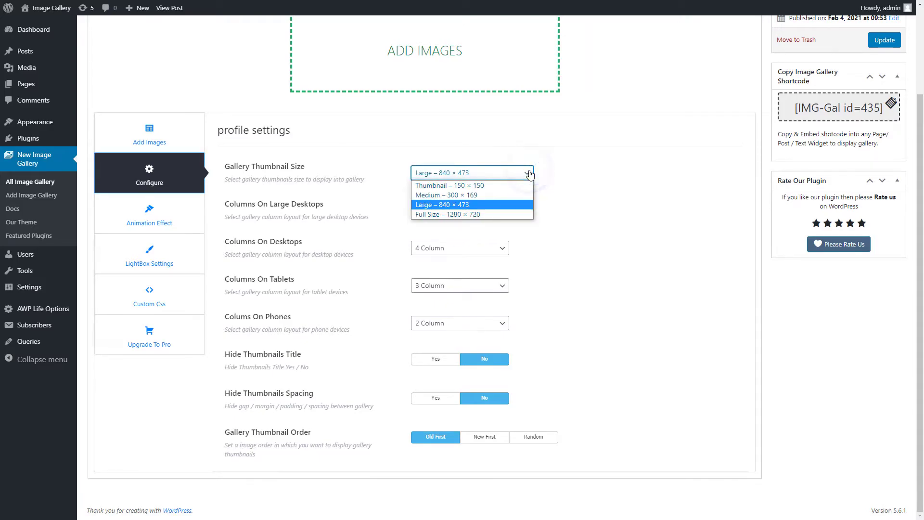
{"action": "left_click", "coordinate": [515, 215]}
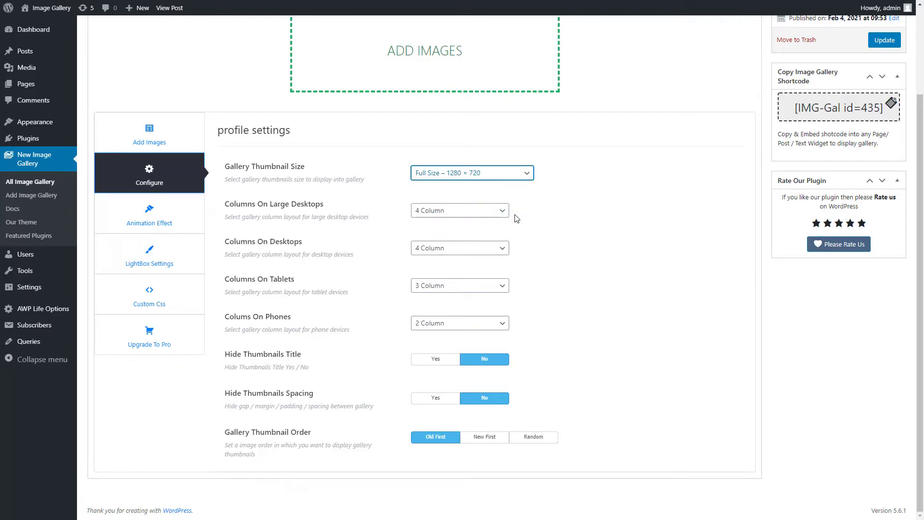
- Keep four columns on large desktops and desktops, and two columns on phones
{"action": "left_click", "coordinate": [501, 212]}
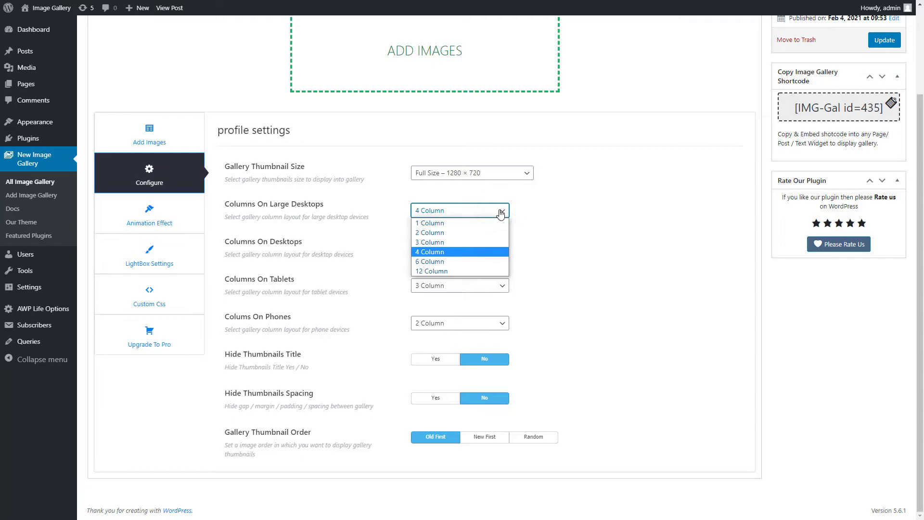
{"action": "left_click", "coordinate": [489, 251]}
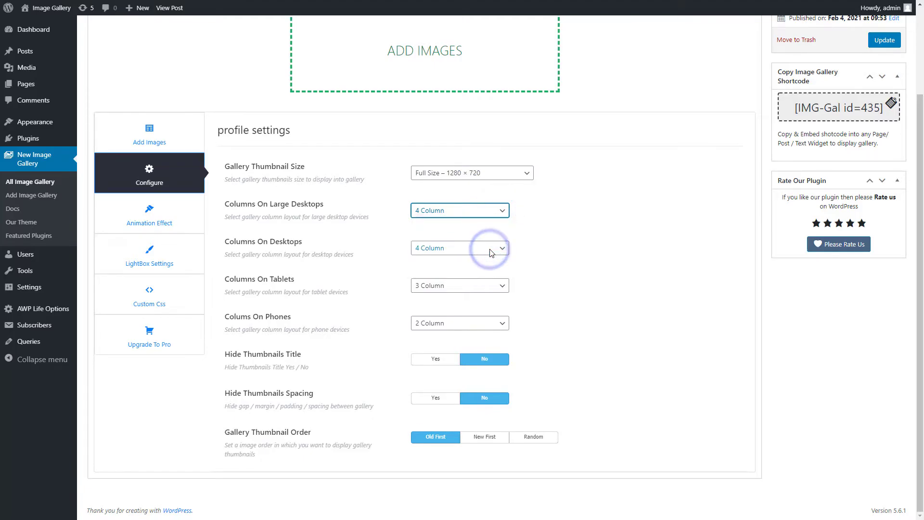
{"action": "left_click", "coordinate": [490, 249]}
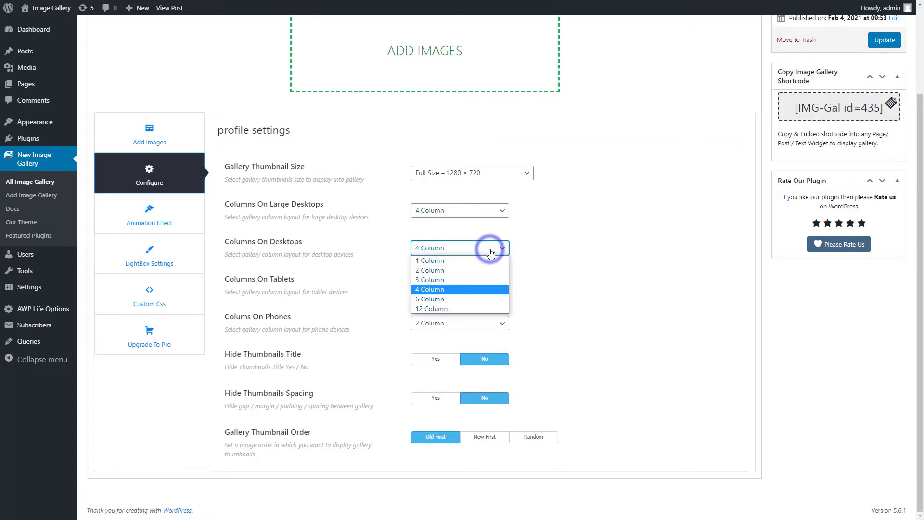
{"action": "left_click", "coordinate": [478, 290]}
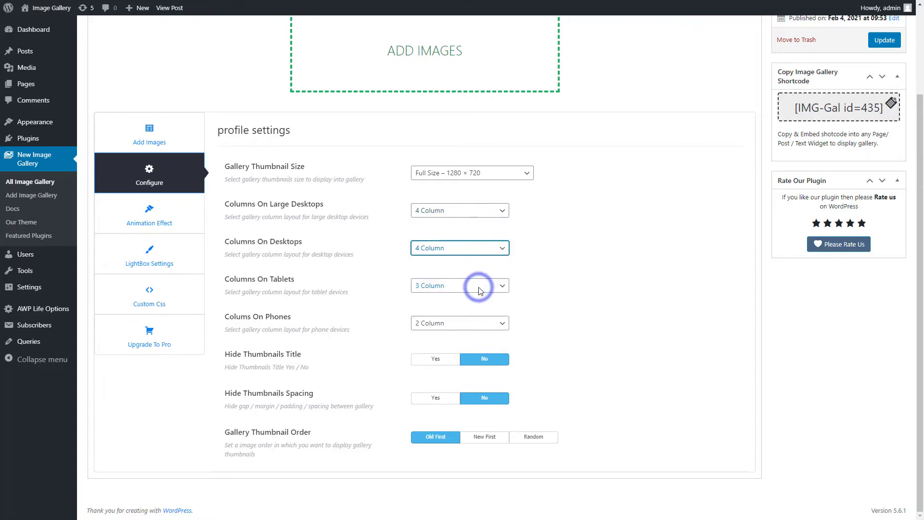
{"action": "left_click", "coordinate": [502, 287]}
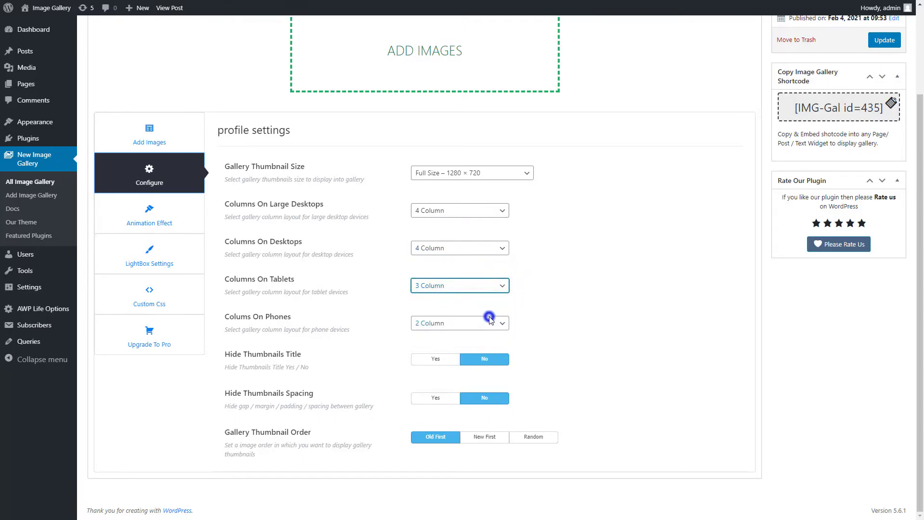
{"action": "left_click", "coordinate": [494, 327]}
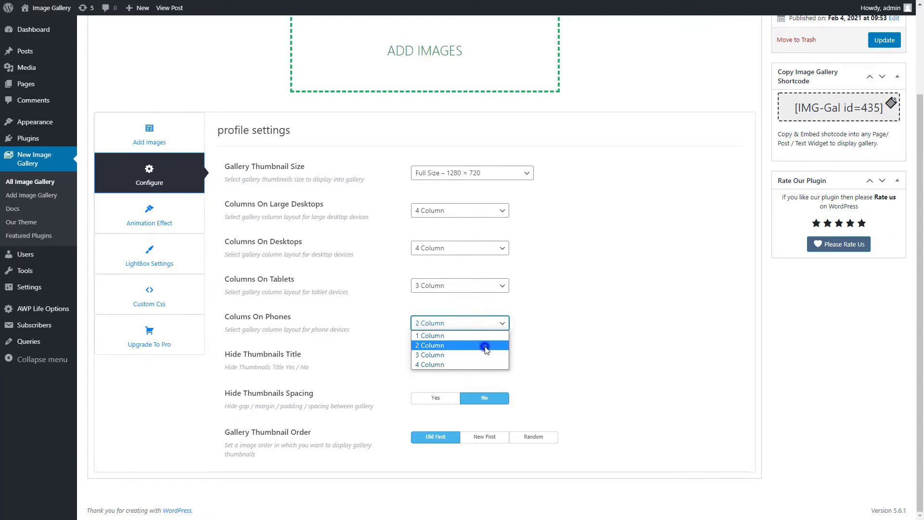
{"action": "left_click", "coordinate": [486, 346]}
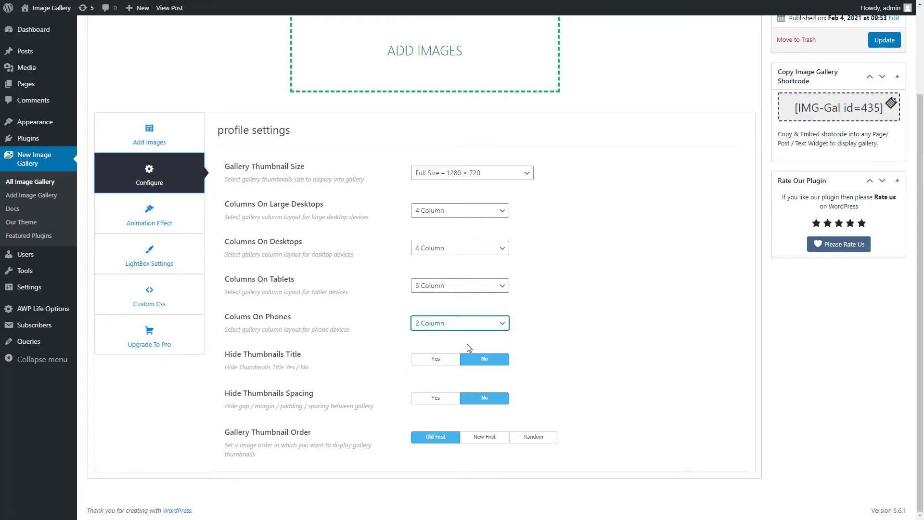
- Hide thumbnail titles and spacing, and keep the Old First thumbnail order
{"action": "left_click", "coordinate": [437, 364]}
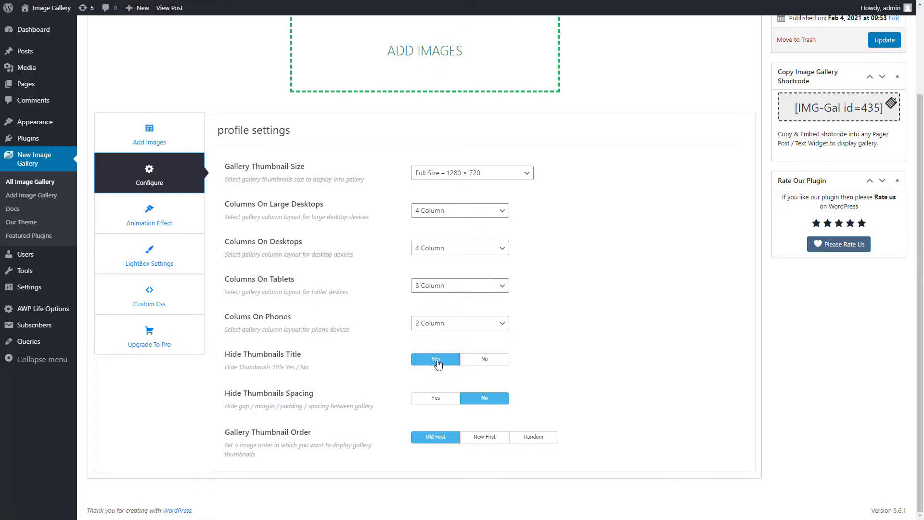
{"action": "left_click", "coordinate": [431, 402]}
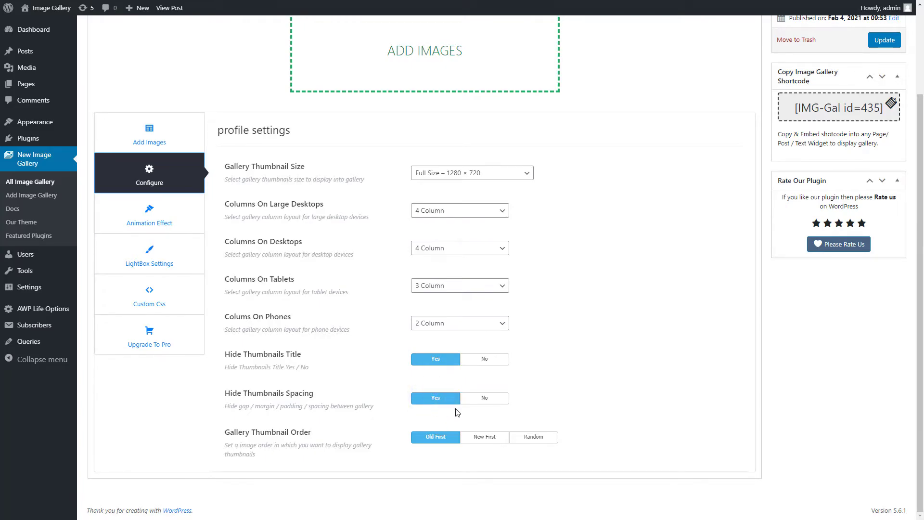
{"action": "left_click", "coordinate": [521, 442]}
{"action": "left_click", "coordinate": [442, 442]}
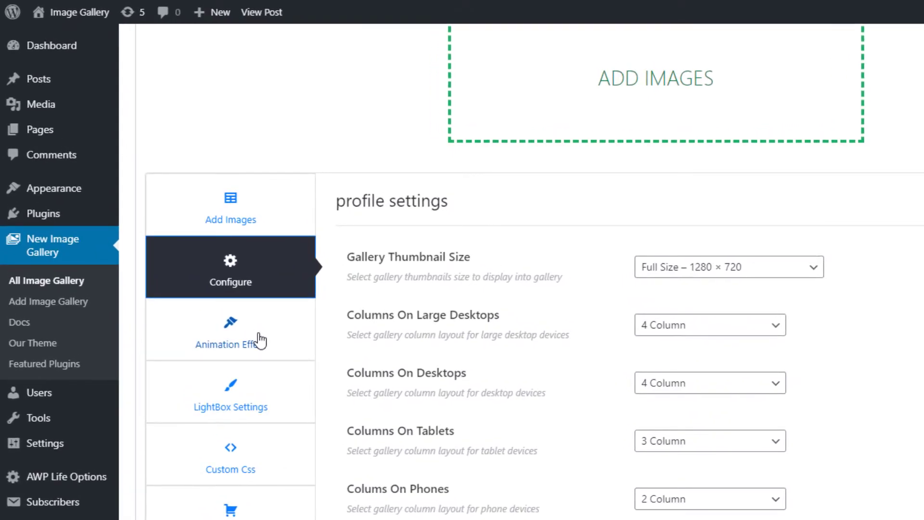
- Choose Box Shadow Outset under Image Hover Effects in the Animation Effect settings
{"action": "left_click", "coordinate": [259, 338]}
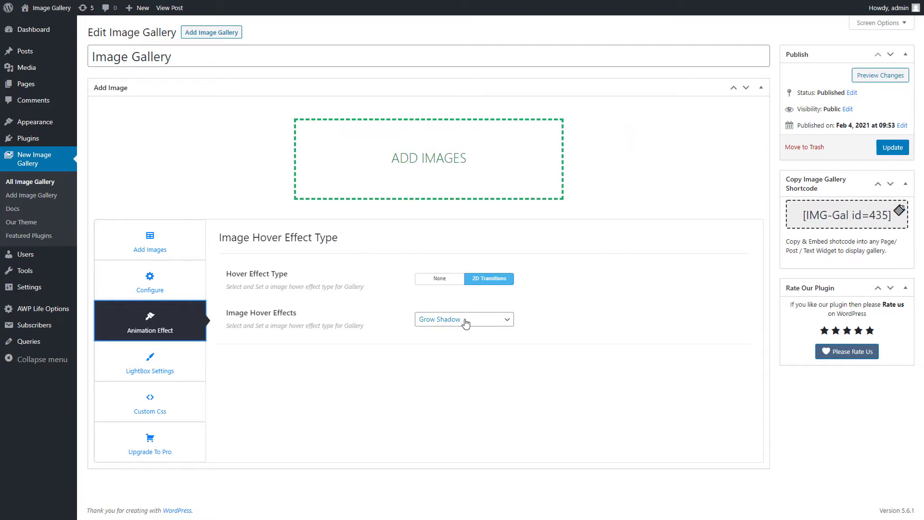
{"action": "left_click", "coordinate": [466, 323]}
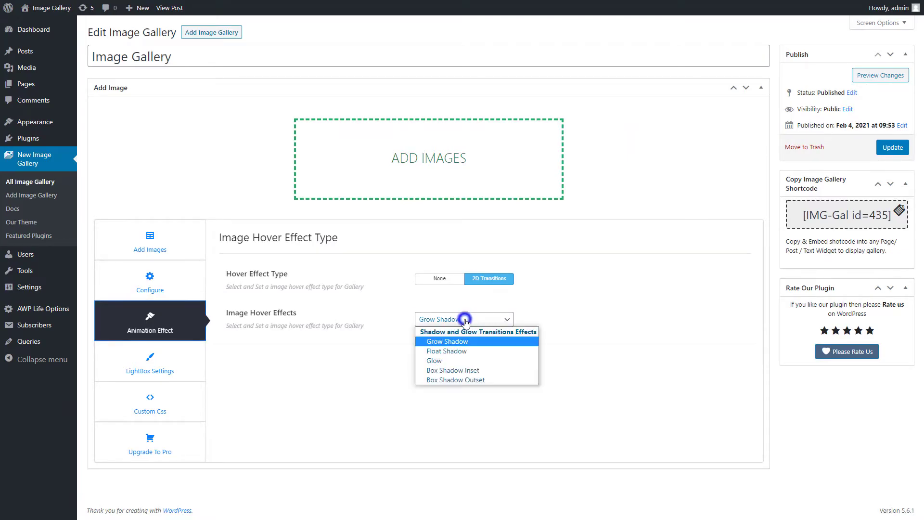
{"action": "left_click", "coordinate": [470, 380]}
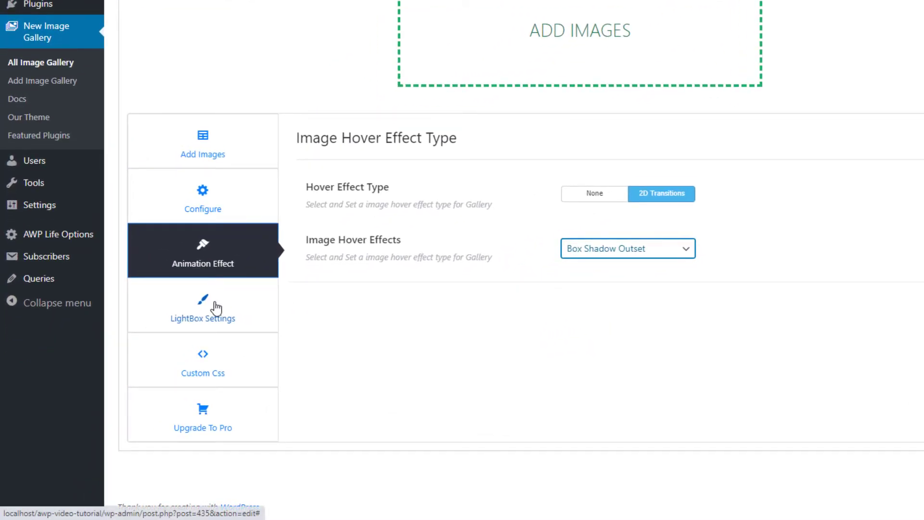
- Keep Bootstrap Light Box selected as the Light Box style in LightBox Settings
{"action": "left_click", "coordinate": [214, 308]}
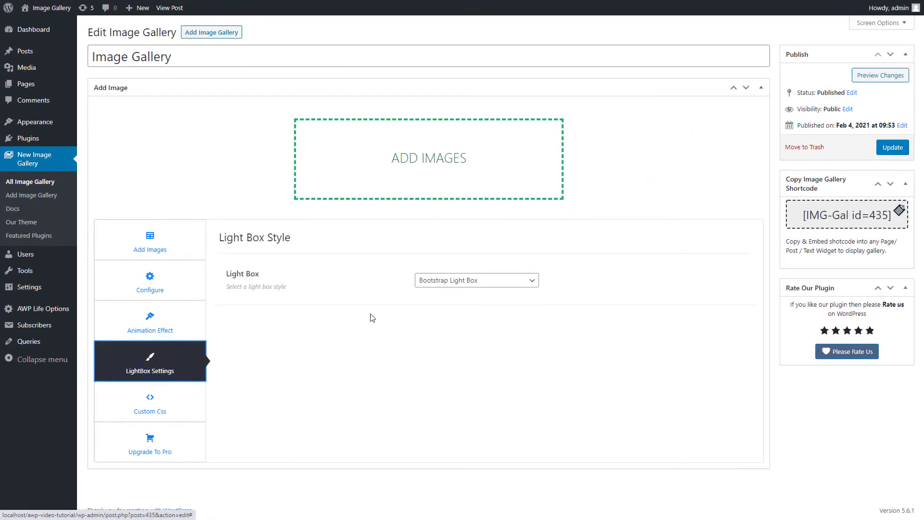
{"action": "left_click", "coordinate": [460, 282]}
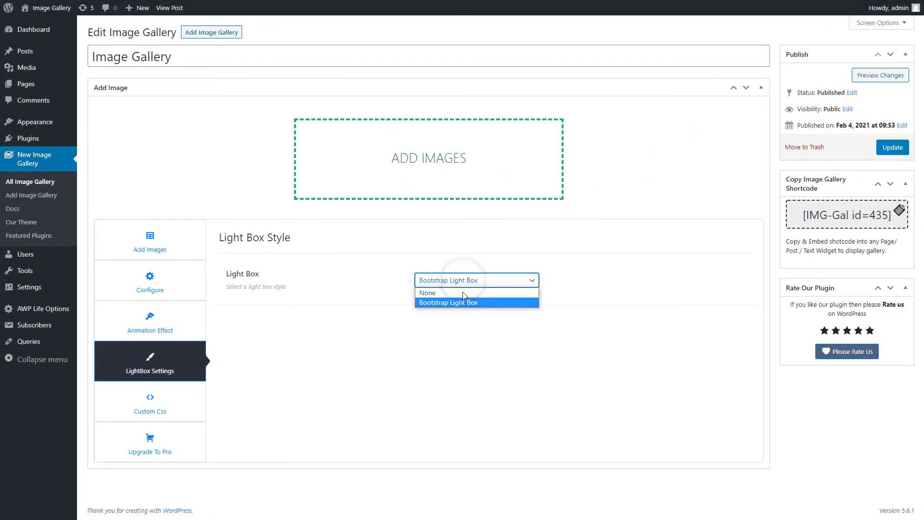
{"action": "left_click", "coordinate": [463, 302]}
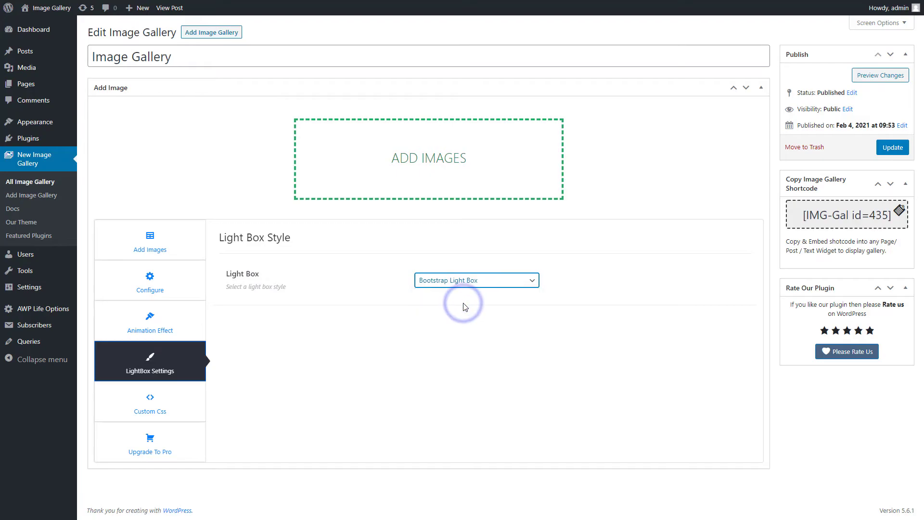
- Leave the gallery's Custom CSS empty and update the gallery to save its settings
{"action": "left_click", "coordinate": [180, 407]}
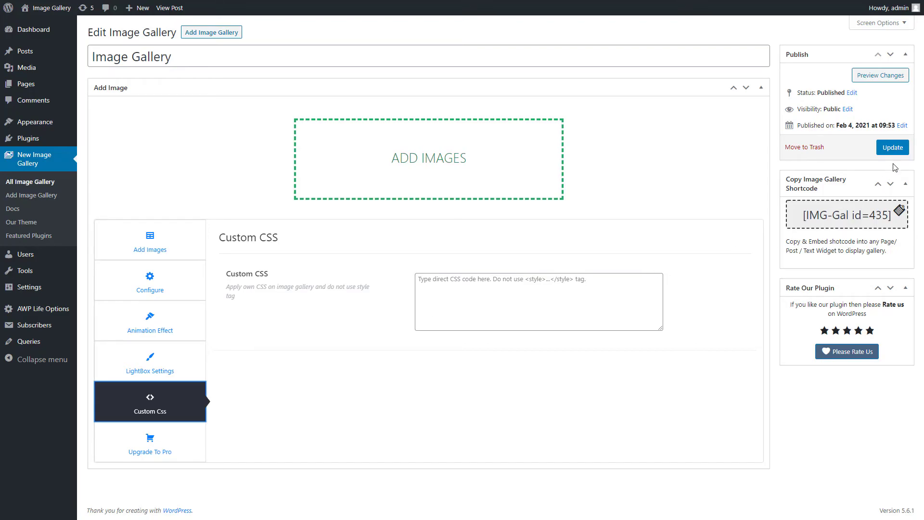
{"action": "left_click", "coordinate": [895, 149]}
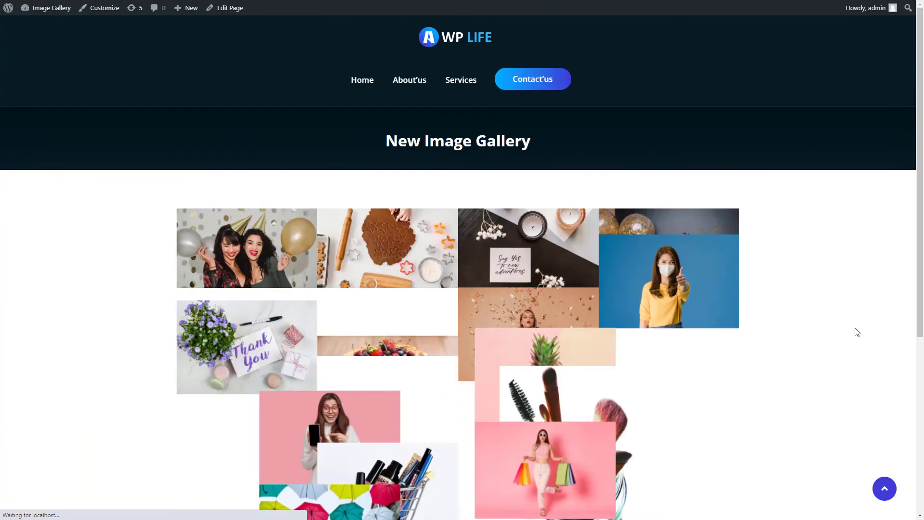
{"action": "left_click_drag", "start_coordinate": [922, 259], "coordinate": [922, 311]}
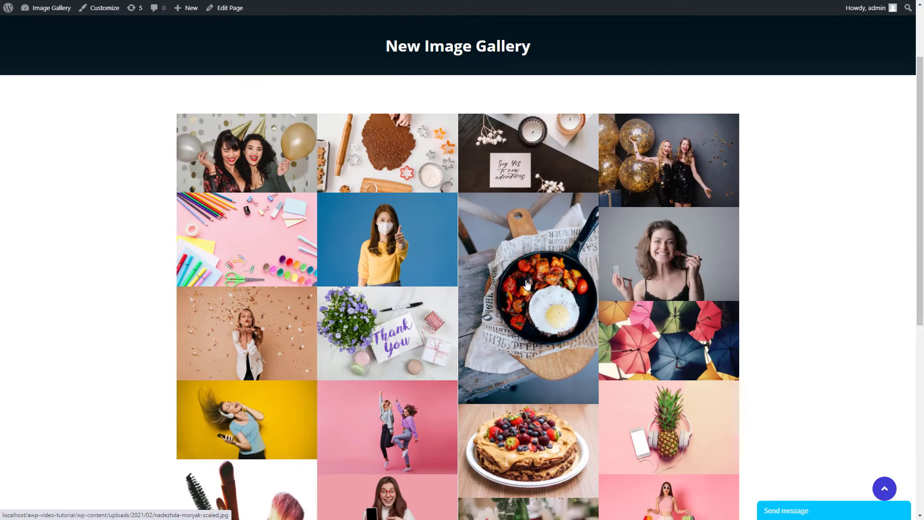
- Preview the food, craft and Happy-girl photos in the lightbox, browsing with Next, then close it
{"action": "left_click", "coordinate": [527, 285]}
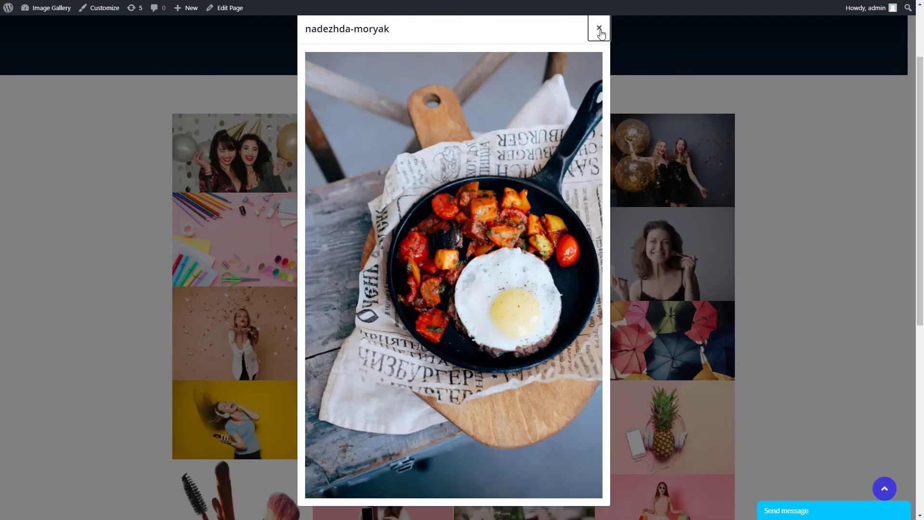
{"action": "left_click", "coordinate": [600, 29]}
{"action": "left_click", "coordinate": [275, 234]}
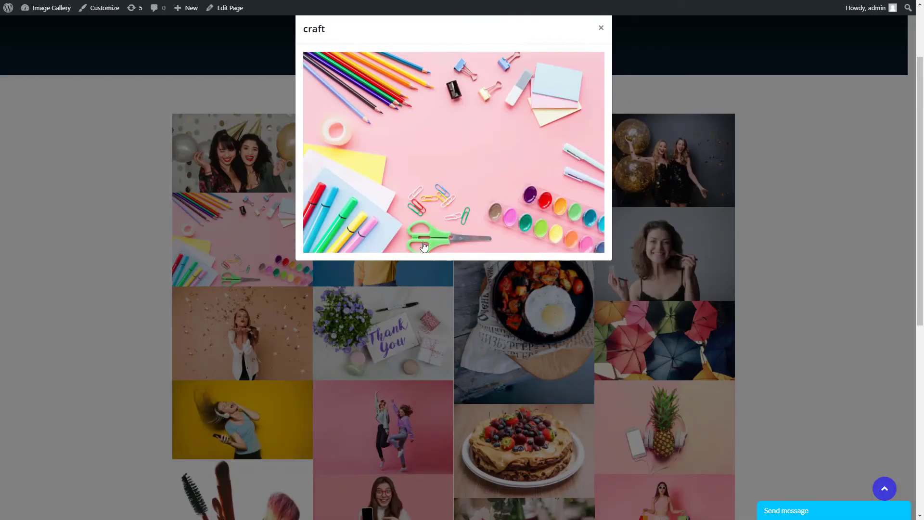
{"action": "left_click", "coordinate": [585, 161]}
{"action": "left_click", "coordinate": [587, 161]}
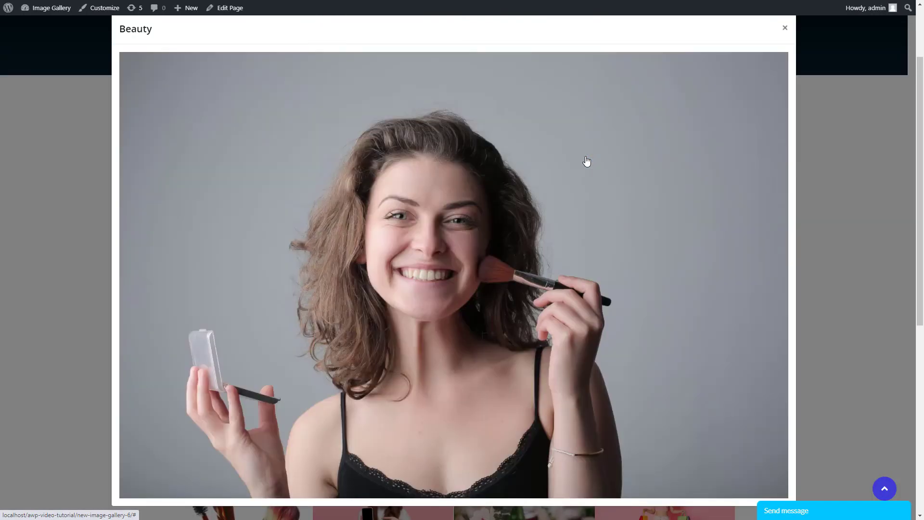
{"action": "left_click", "coordinate": [786, 286]}
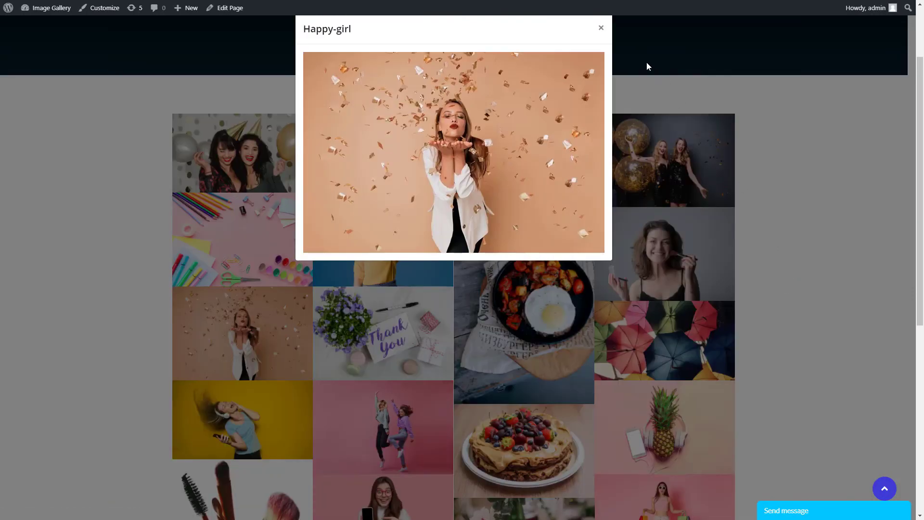
{"action": "left_click", "coordinate": [599, 28]}
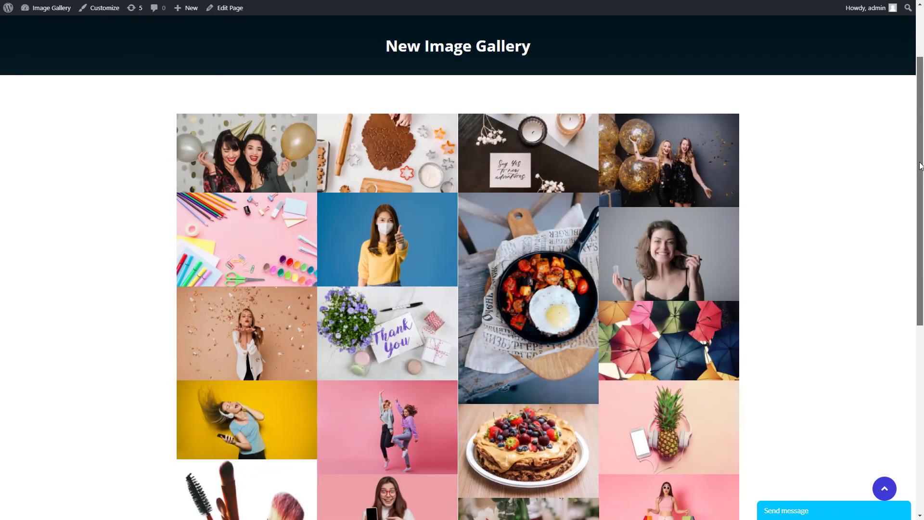